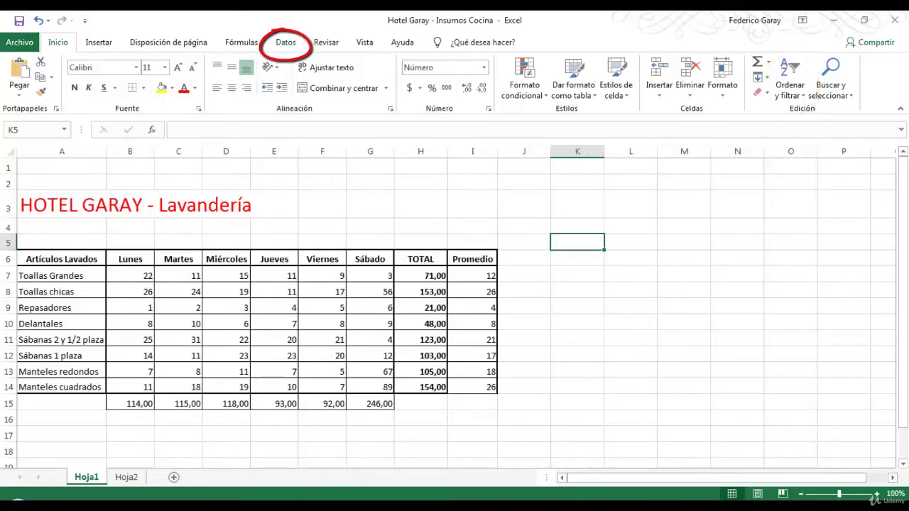
- Select laundry item rows 7–14 and sort them A to Z by item name
left_click(285, 42)
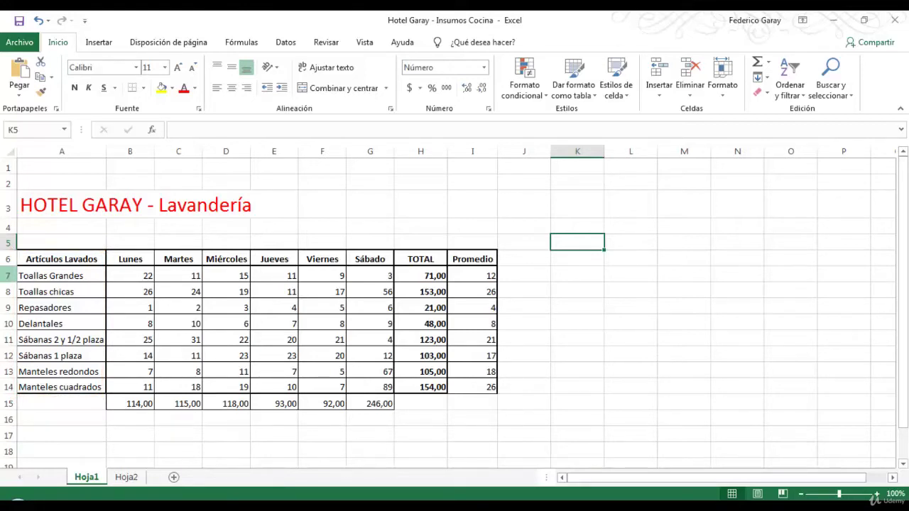
left_click_drag(8, 276, 8, 389)
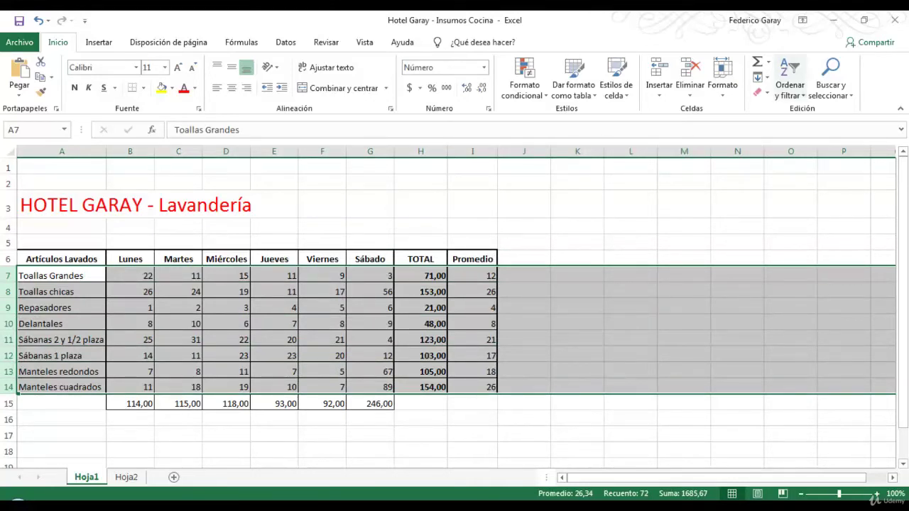
left_click(790, 84)
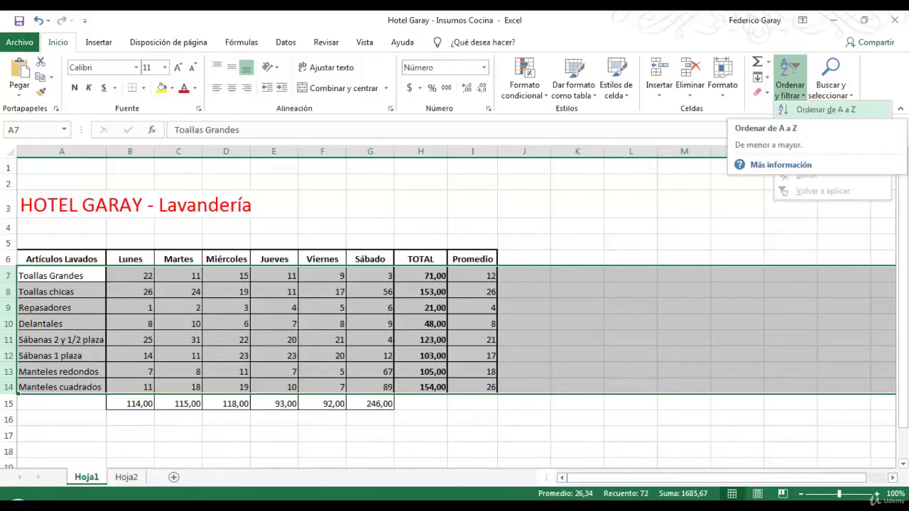
left_click(824, 109)
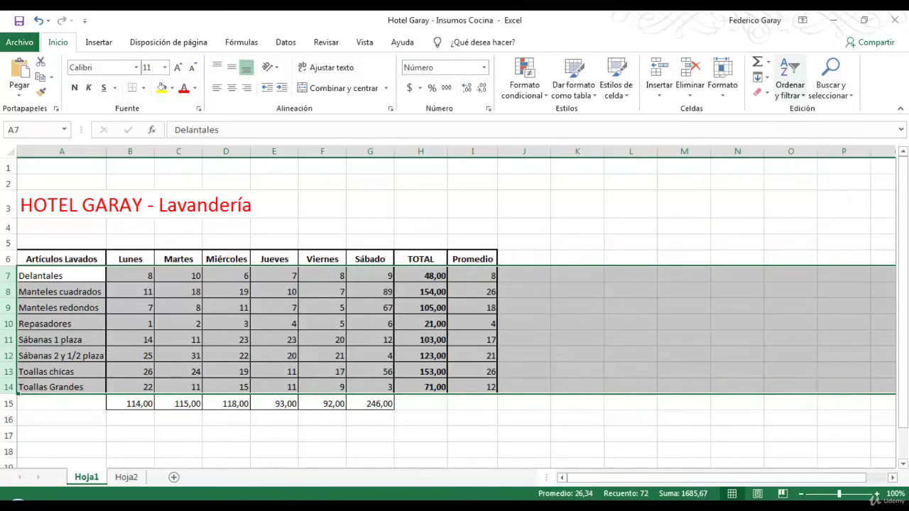
- Re-sort the item rows Z to A, Toallas Grandes first and Delantales last
left_click(790, 78)
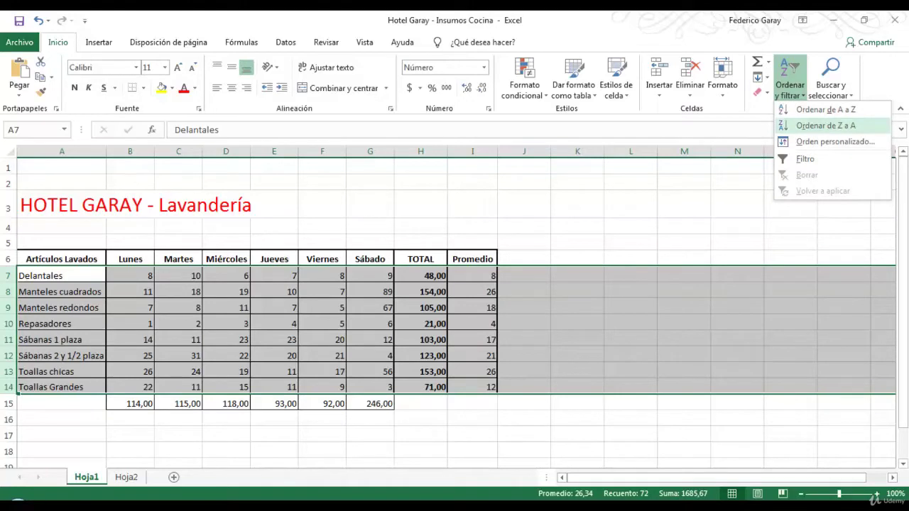
left_click(825, 125)
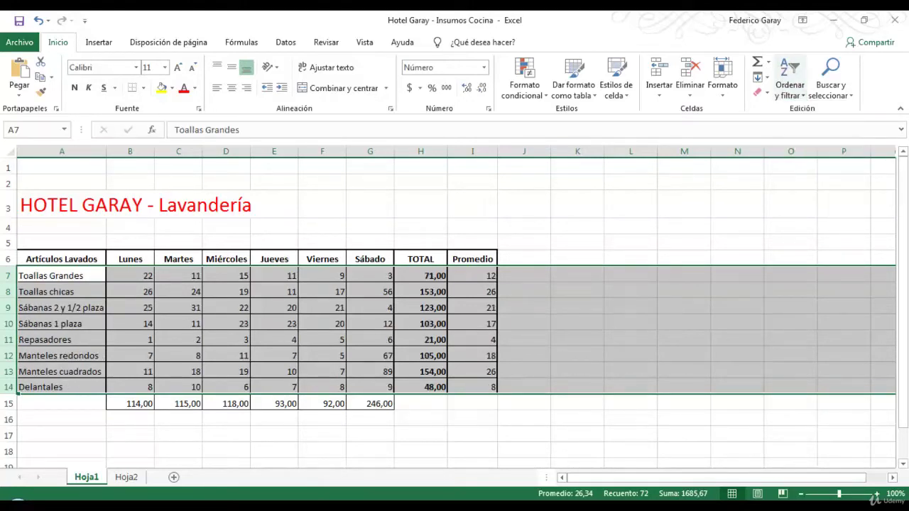
left_click(789, 78)
left_click(809, 106)
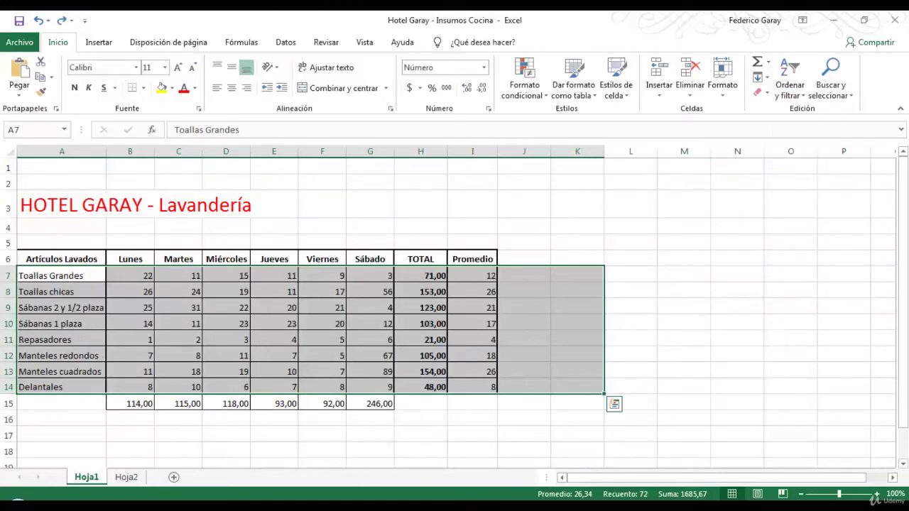
- Insert a blank row 10 above Sábanas 1 plaza and enter 'Toallas chicas' in A10
left_click(8, 324)
right_click(9, 323)
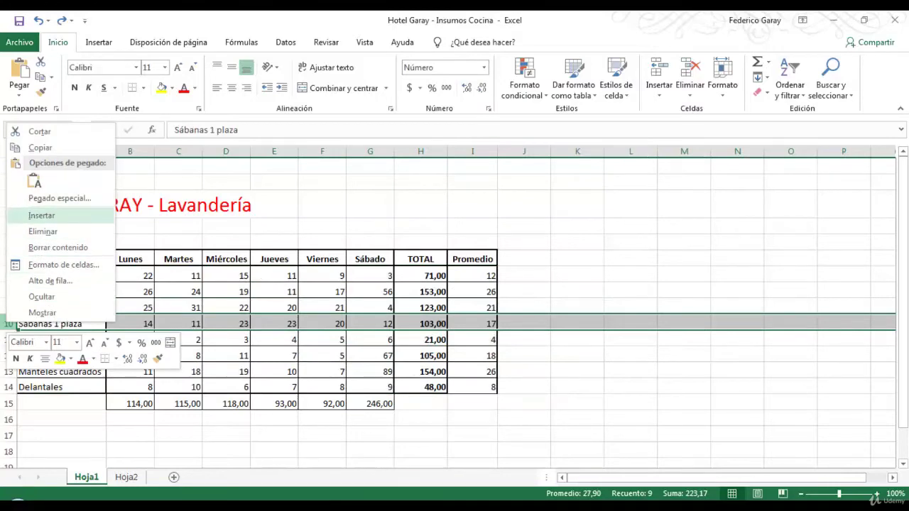
left_click(41, 215)
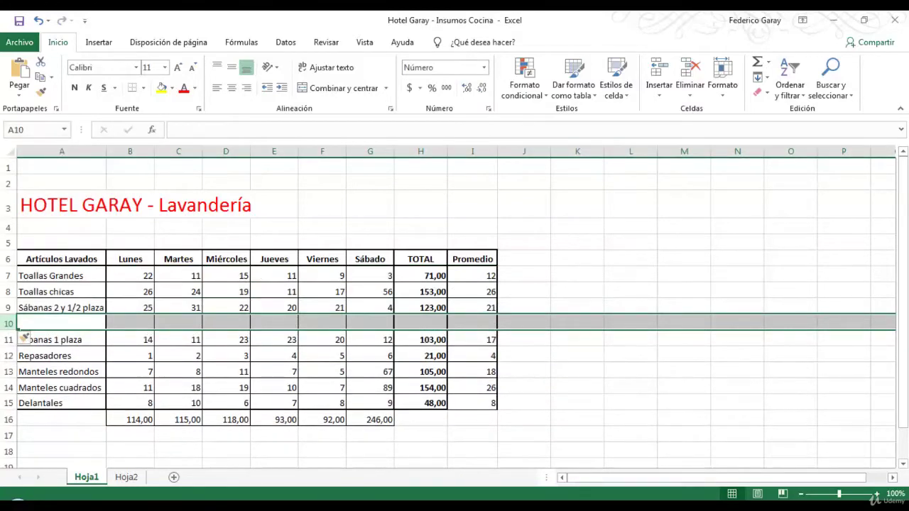
left_click(62, 323)
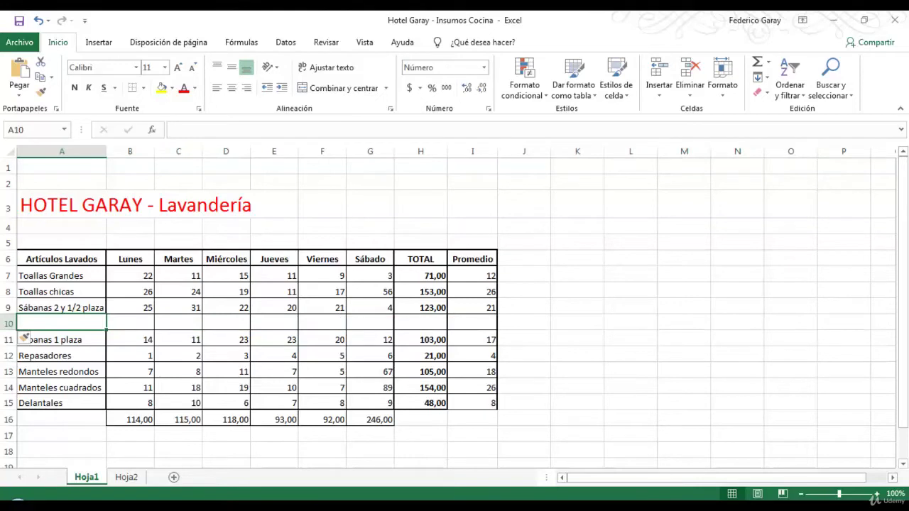
type("To")
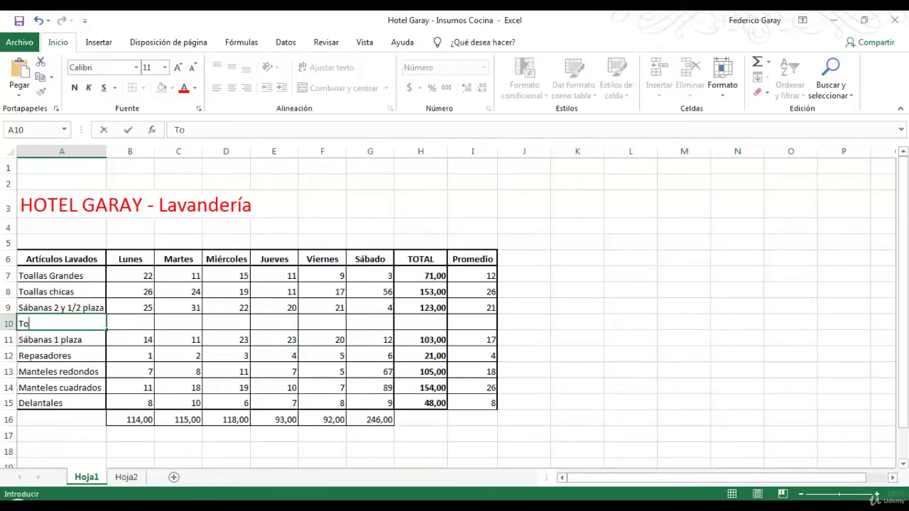
type("allas ch")
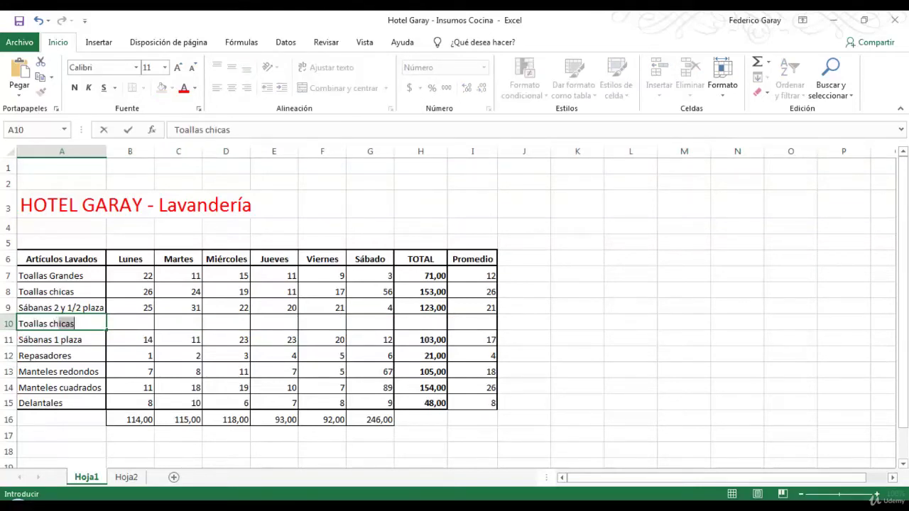
type("icas")
key("Return")
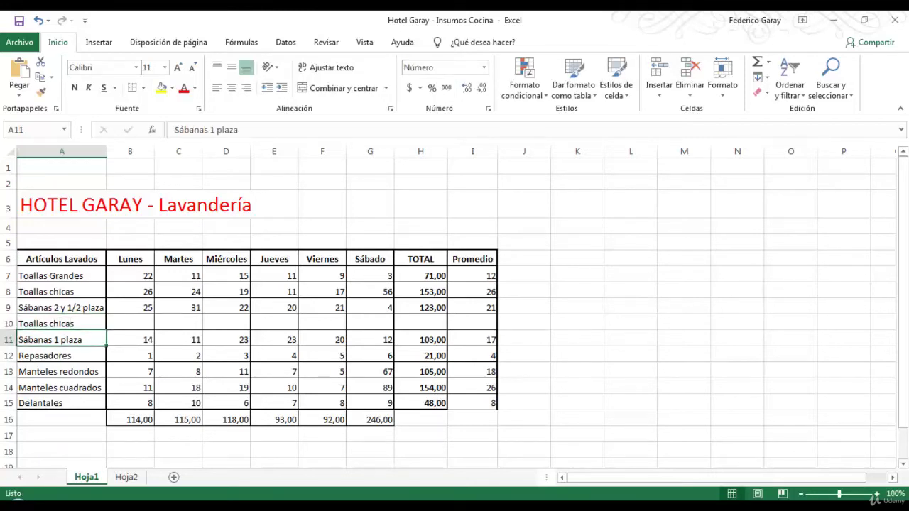
- Fill B10:I10 down from row 9 with Ctrl+J, copying counts 25, 31, 22, 20, 21, 4
left_click_drag(130, 323, 472, 323)
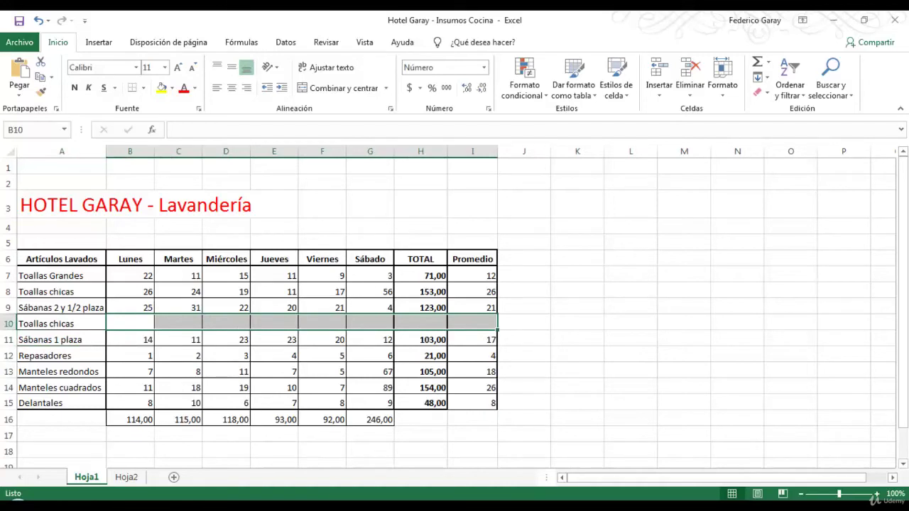
key("ctrl+j")
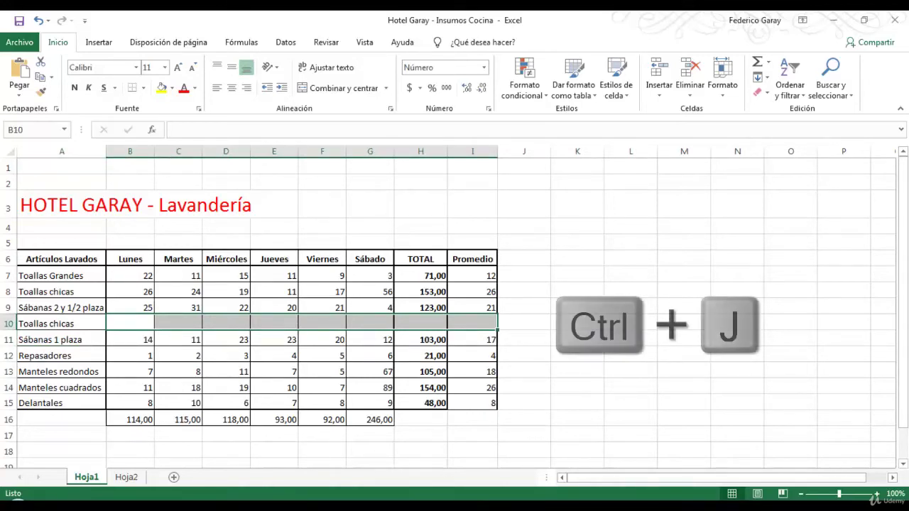
key("ctrl+j")
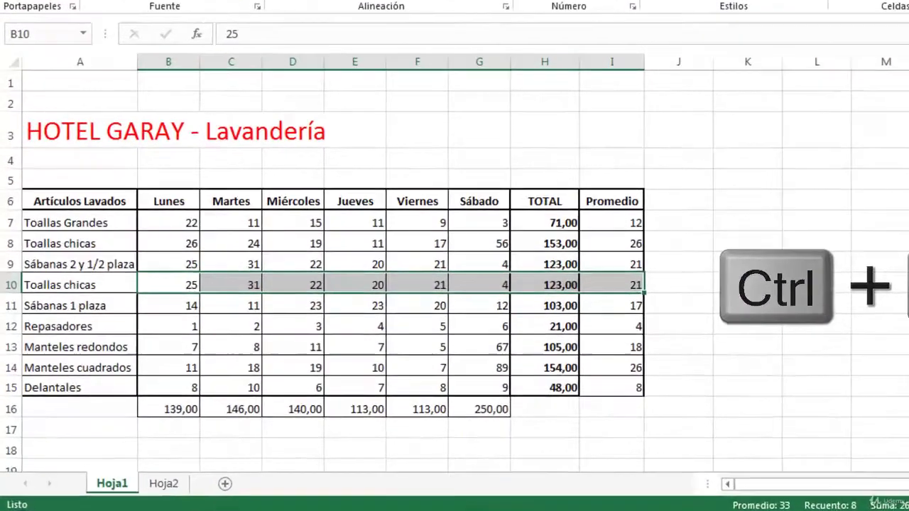
left_click(226, 339)
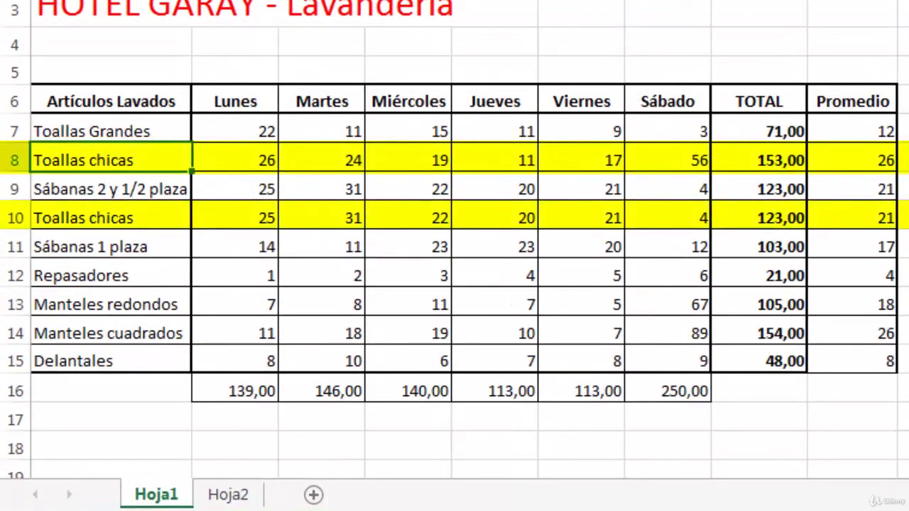
- Check the duplicated Toallas chicas row, then select item rows 7 through 15
left_click(110, 247)
left_click(110, 218)
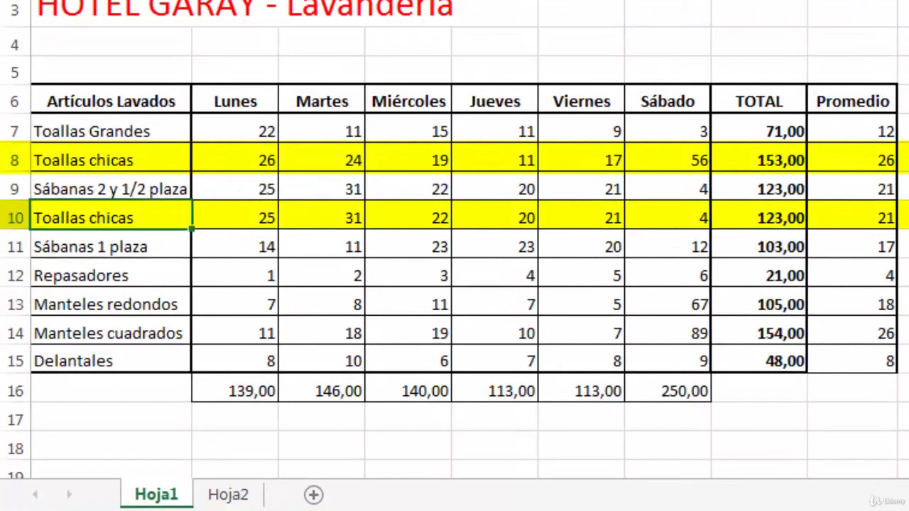
left_click(234, 218)
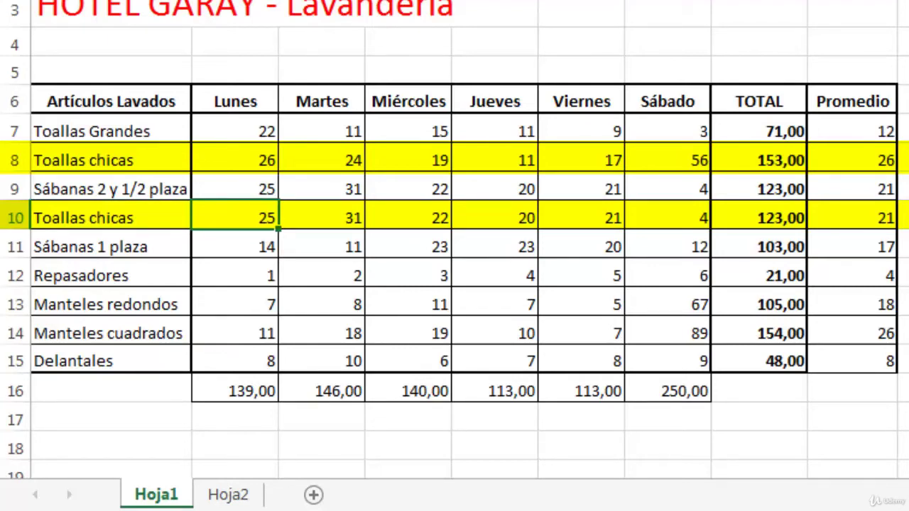
left_click_drag(14, 131, 14, 369)
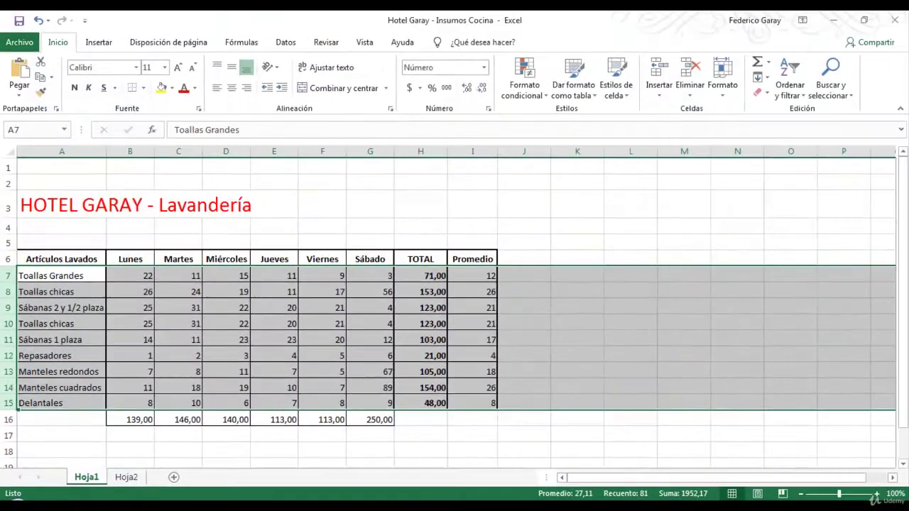
- Open the Orden personalizado dialog for rows 7–15 and move it above the table
left_click(789, 77)
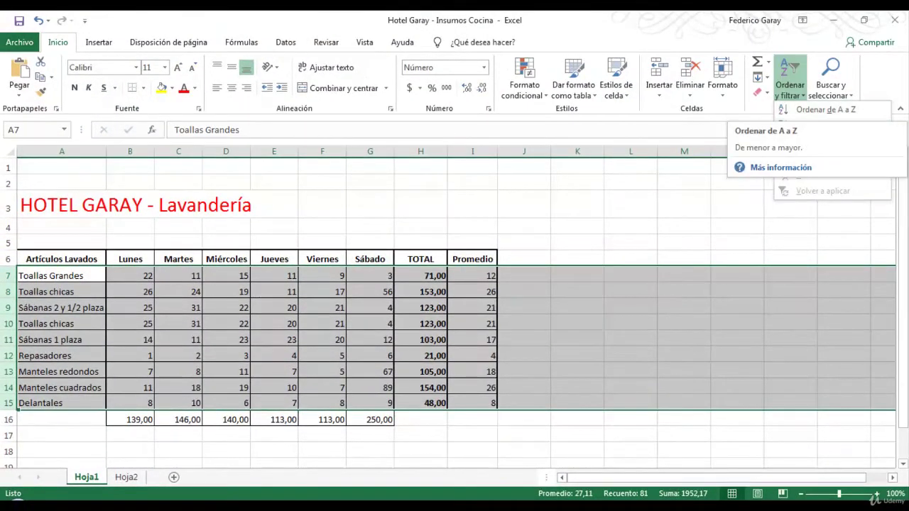
left_click(835, 141)
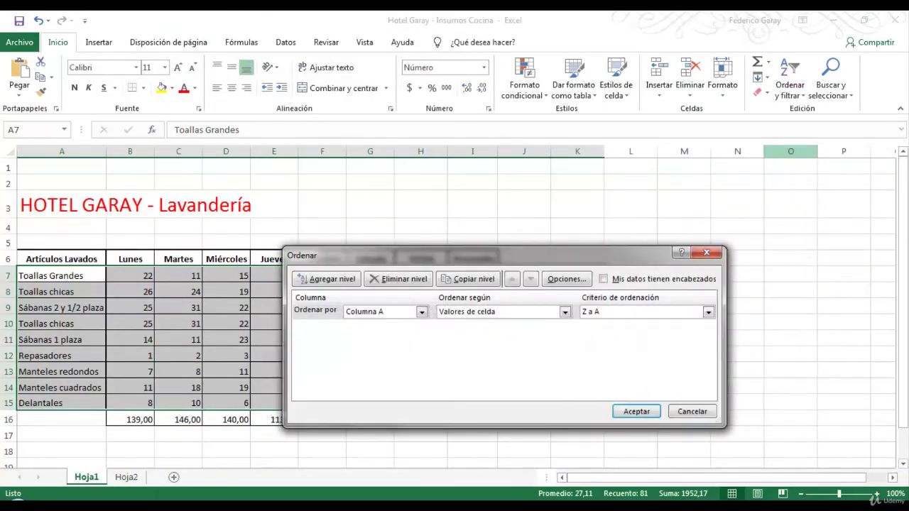
left_click_drag(302, 255, 297, 130)
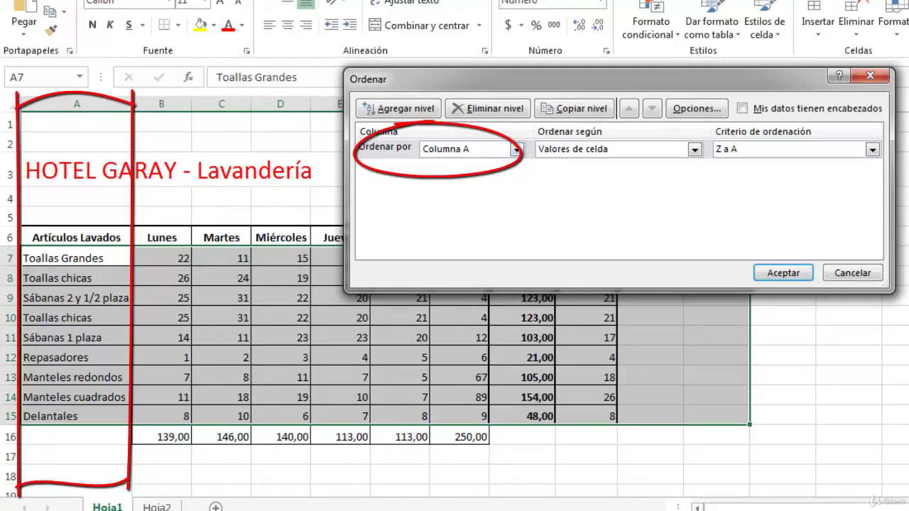
- Set the first sort level to Columna A cell values, A to Z
left_click(694, 149)
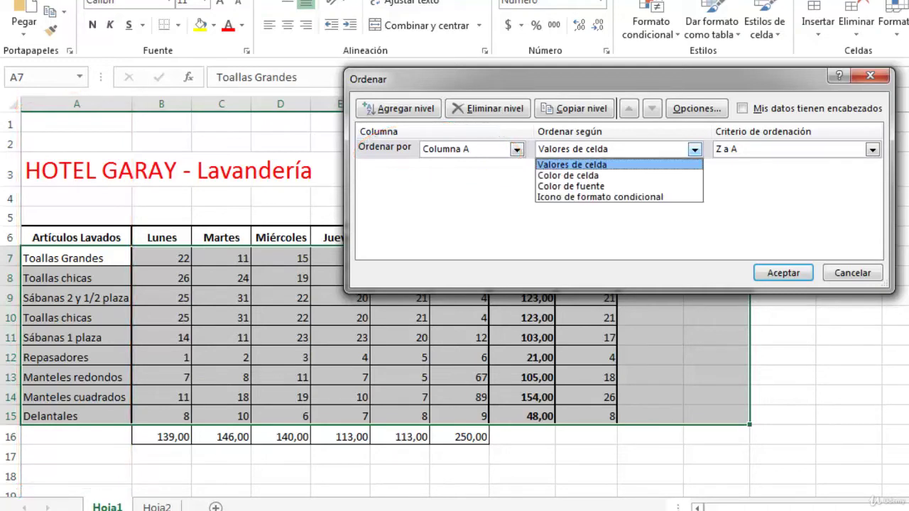
key("Return")
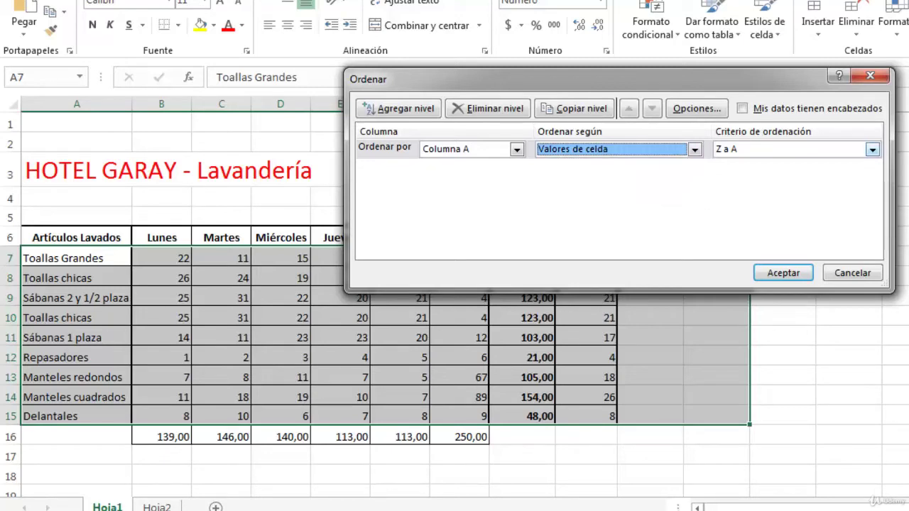
key("Tab")
key("alt+Down")
key("Up")
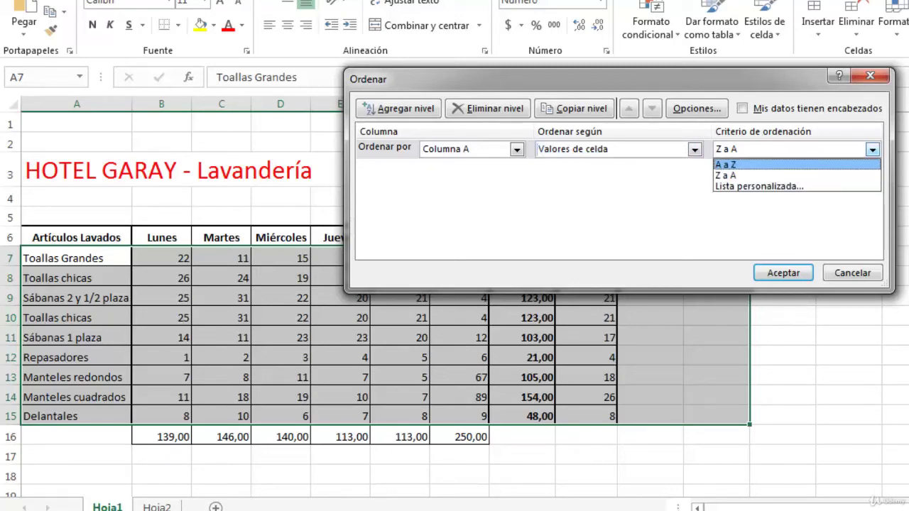
key("Return")
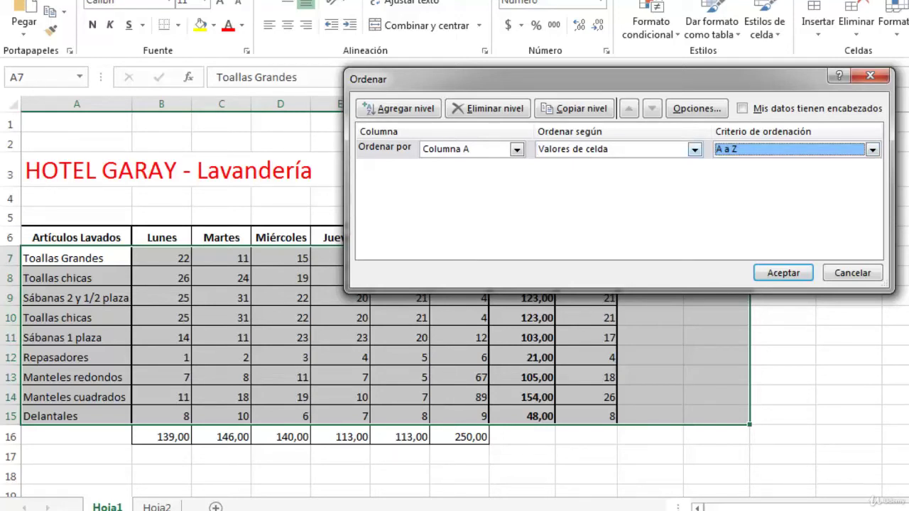
- Add a second level on Columna H, largest to smallest, and apply the sort
left_click(401, 108)
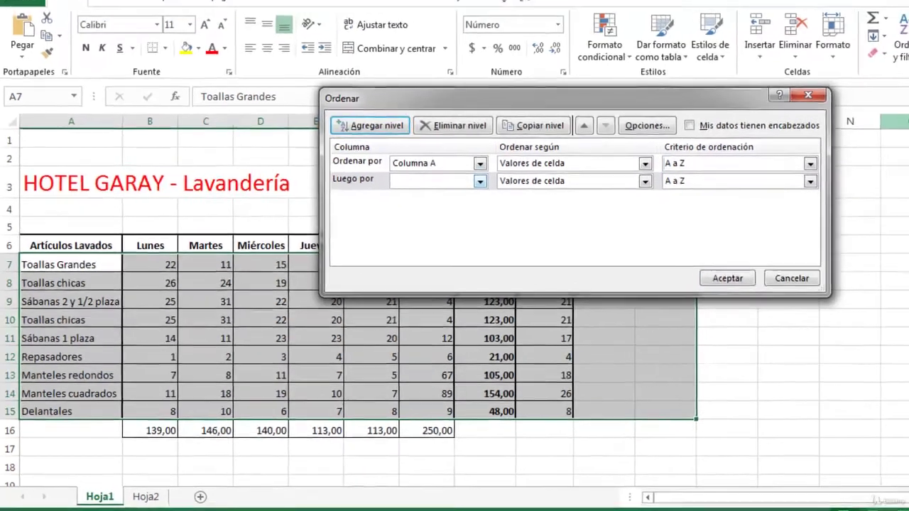
left_click(517, 169)
key("Escape")
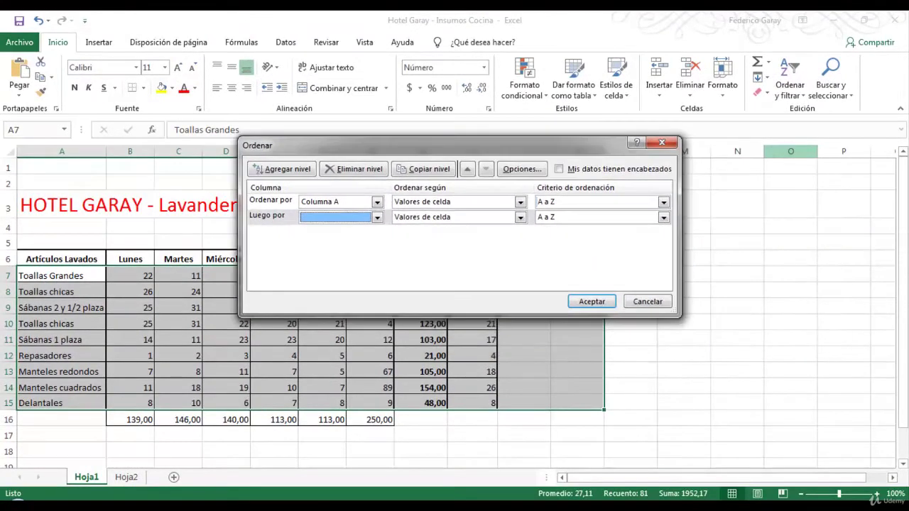
key("Down")
key("Down")
key("Down")
key("Down")
key("Down")
key("Down")
key("Down")
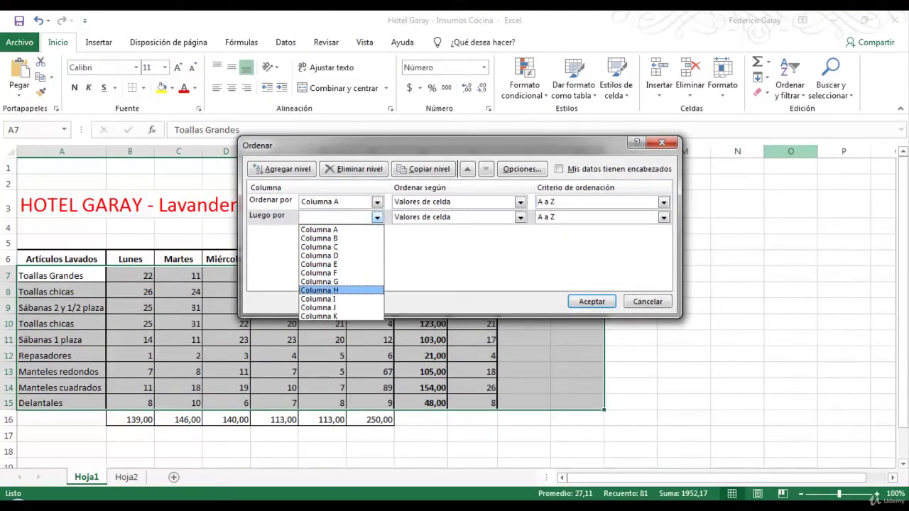
key("Return")
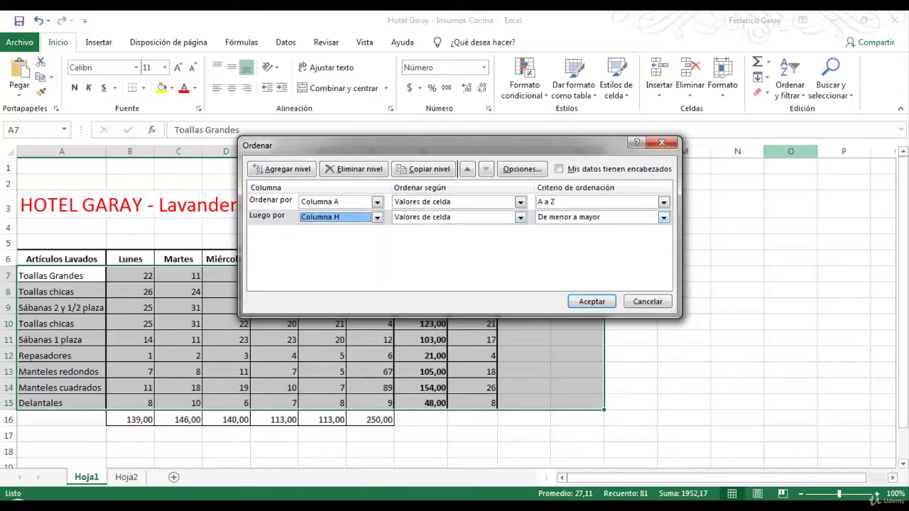
key("Tab")
key("Tab")
key("alt+Down")
key("Down")
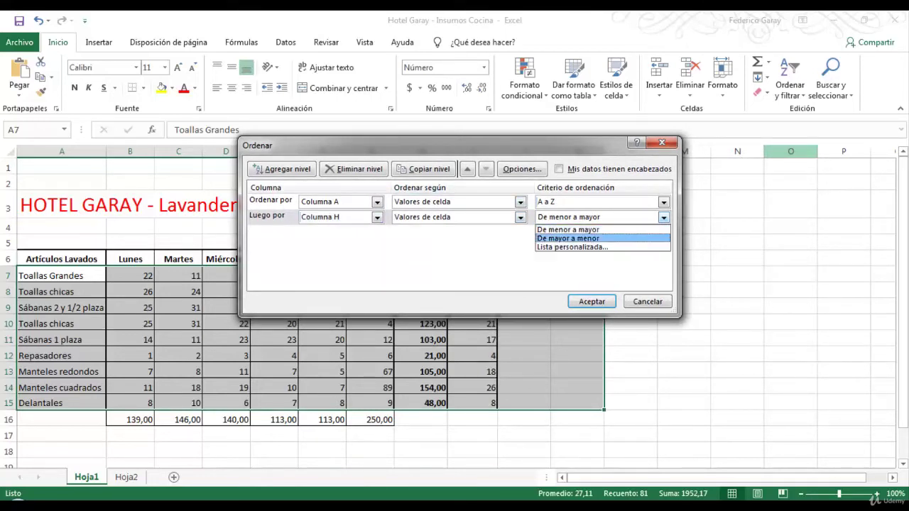
key("Return")
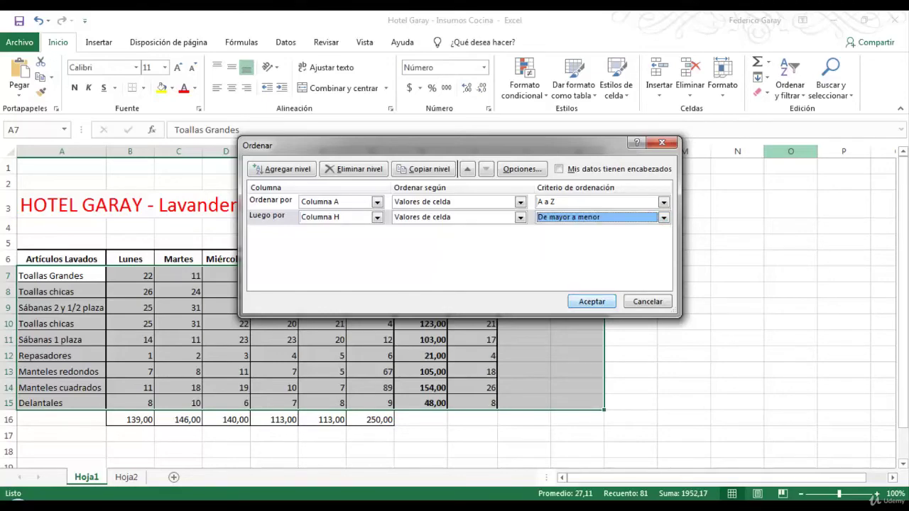
key("Return")
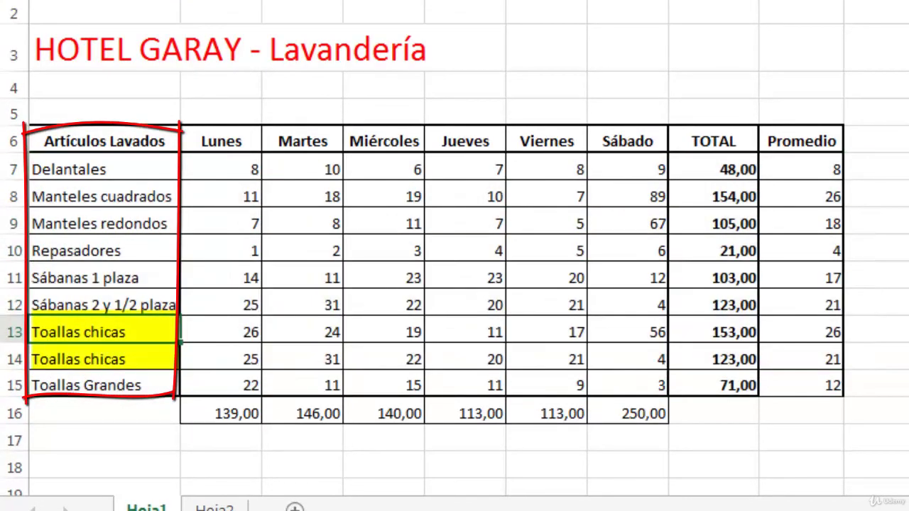
left_click_drag(14, 332, 14, 369)
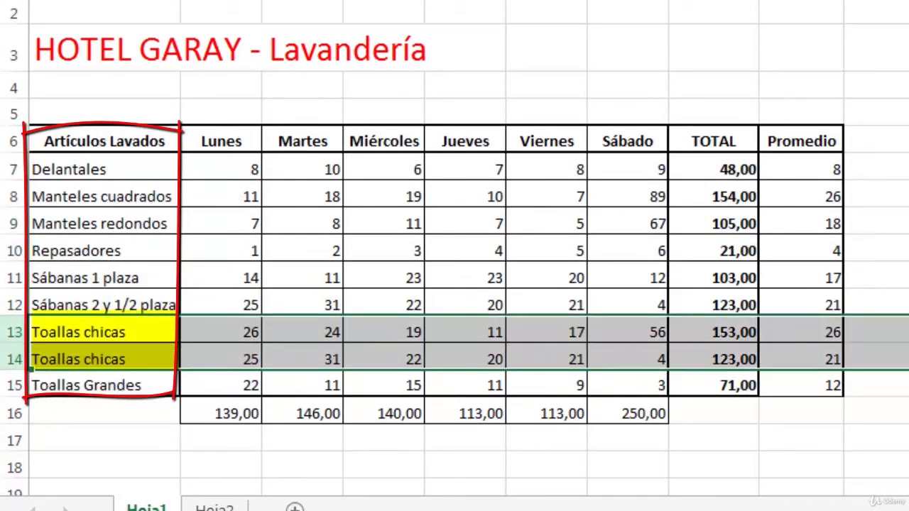
left_click(713, 331)
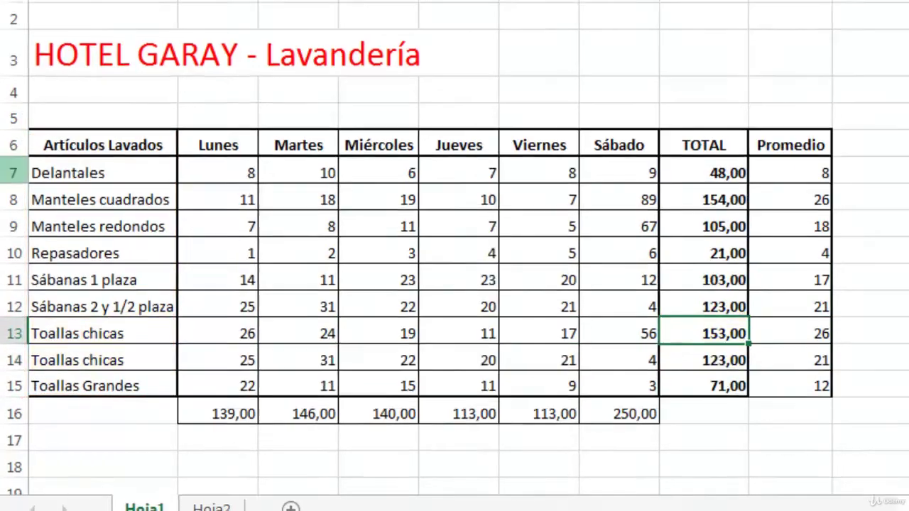
left_click_drag(9, 275, 8, 402)
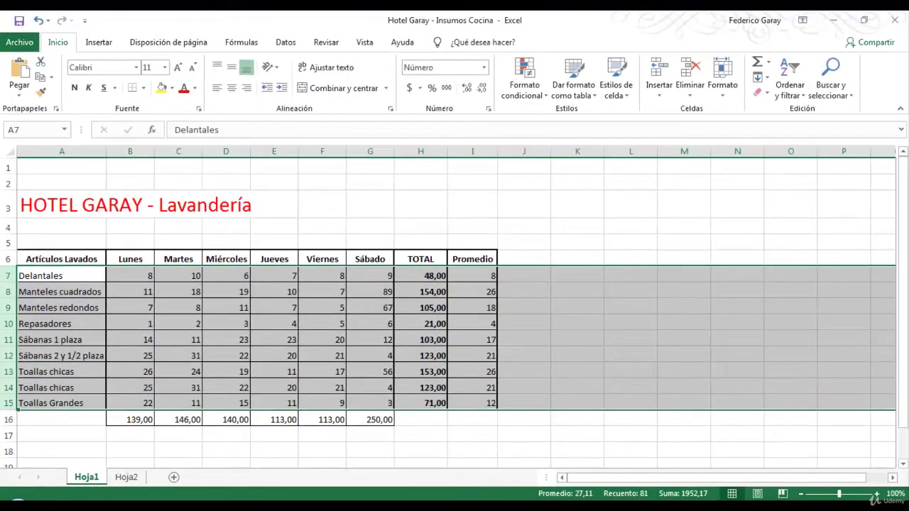
- Reorder the sort levels so Columna H, largest to smallest, precedes Columna A, A to Z
left_click(789, 85)
left_click(803, 141)
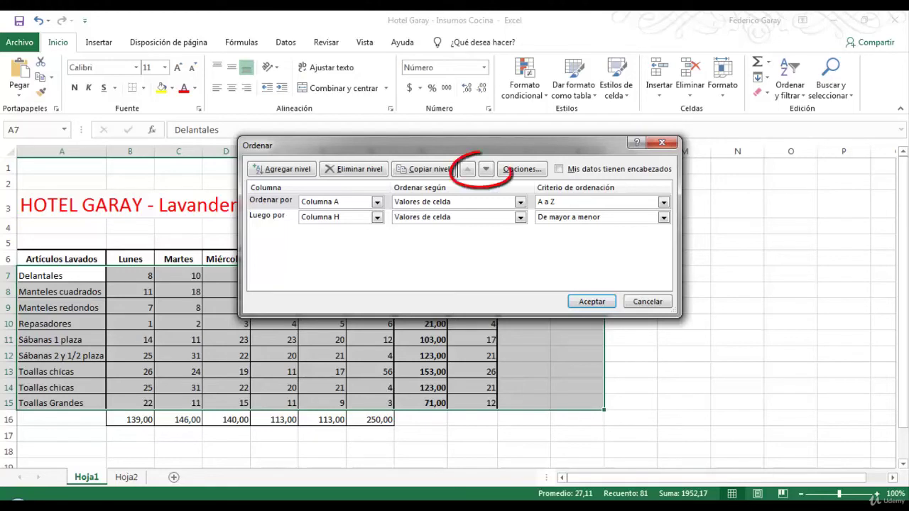
left_click(269, 201)
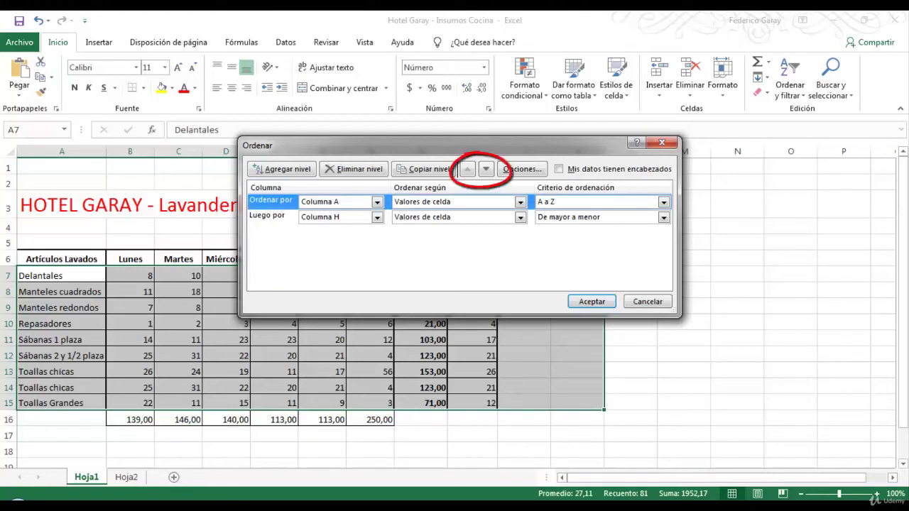
left_click(268, 216)
left_click(270, 201)
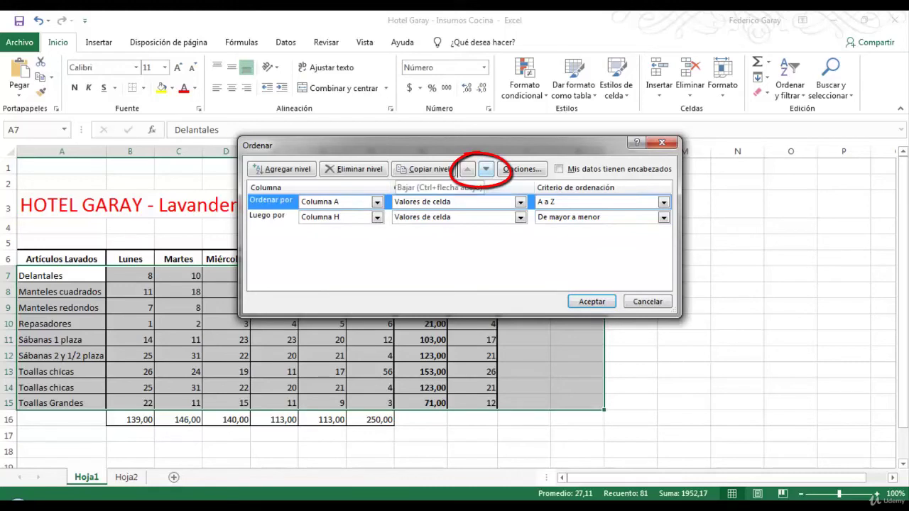
left_click(485, 169)
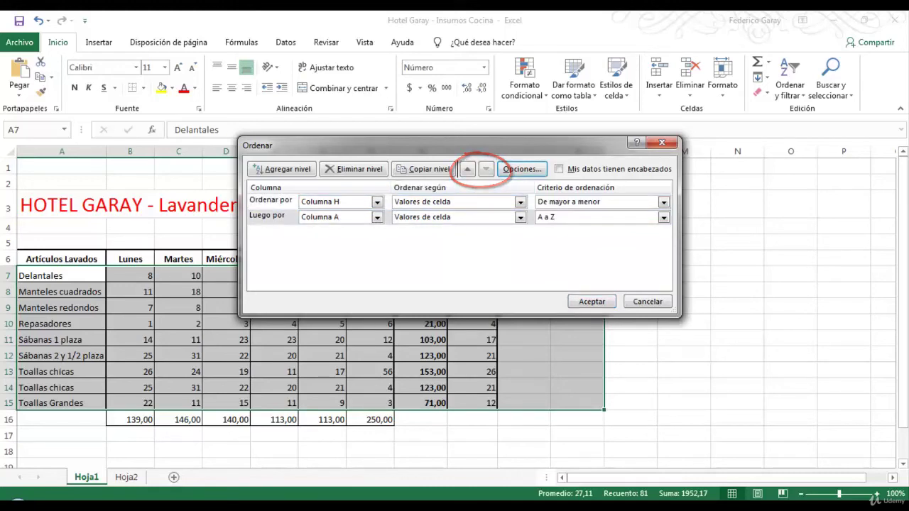
key("Return")
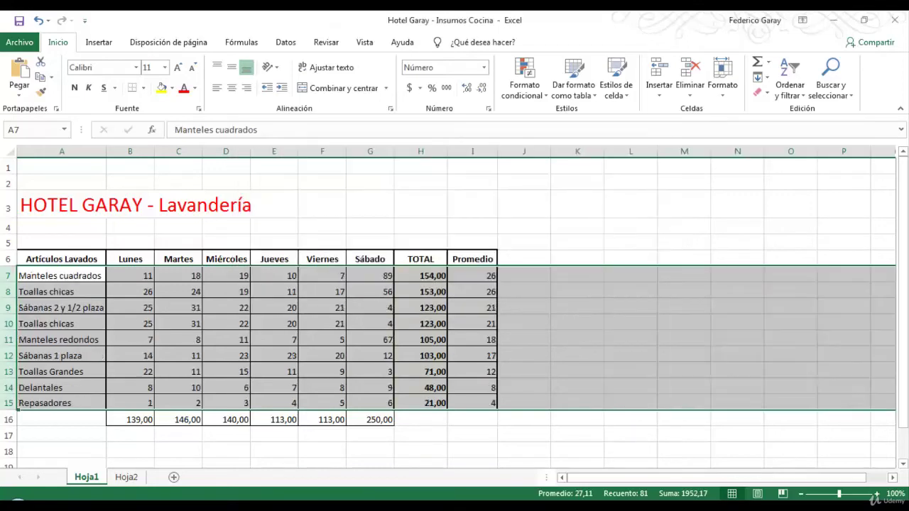
left_click_drag(420, 276, 420, 403)
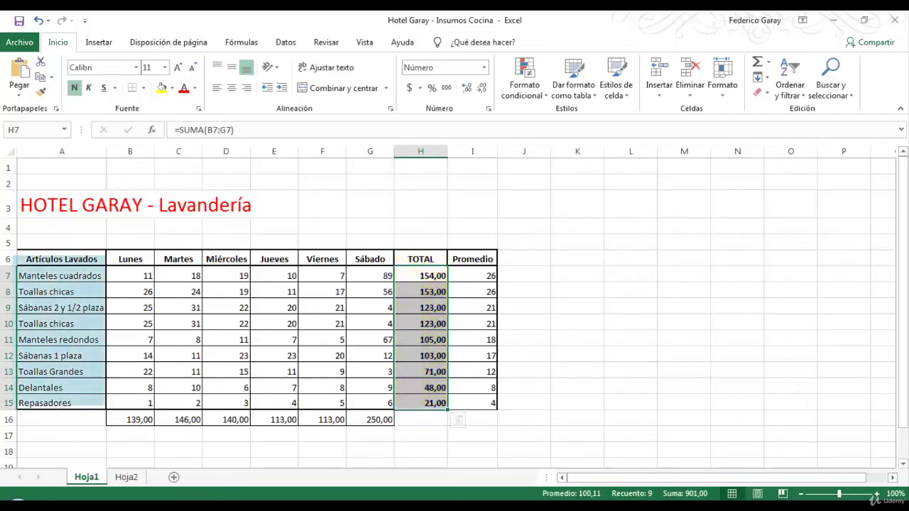
left_click(420, 275)
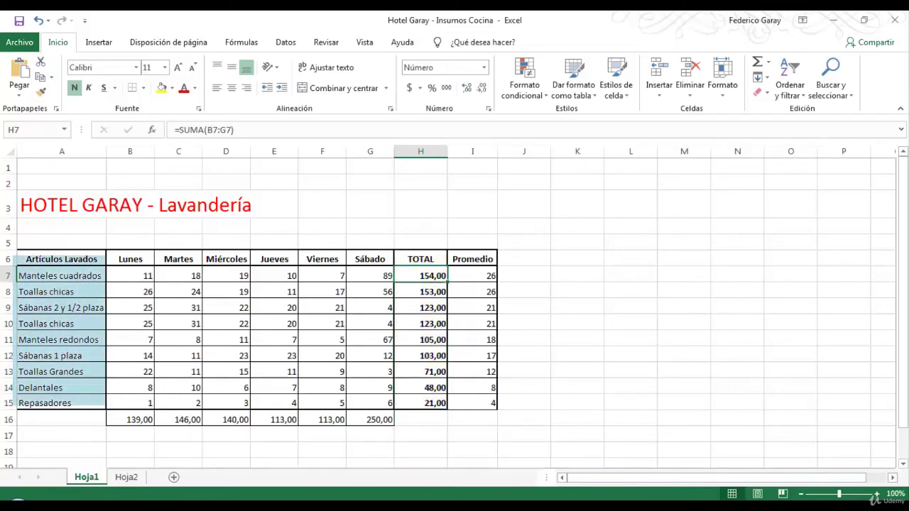
left_click_drag(420, 308, 420, 323)
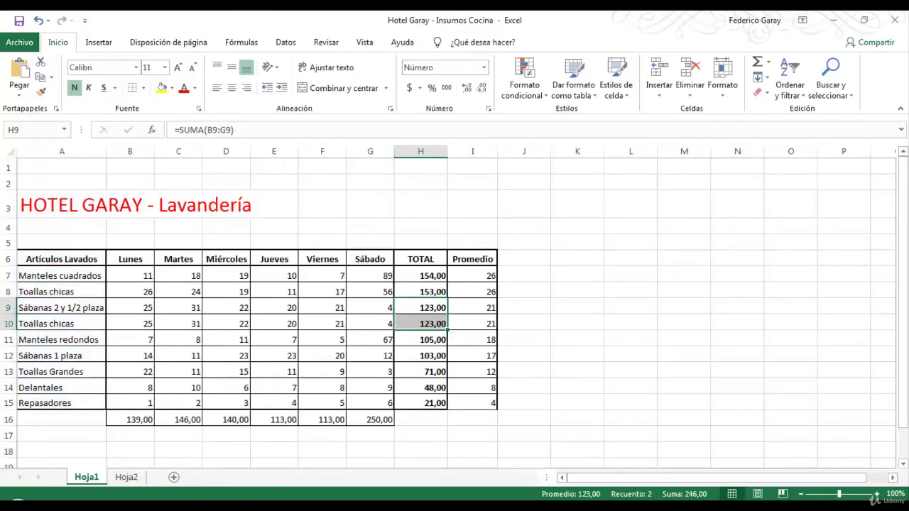
left_click(61, 307)
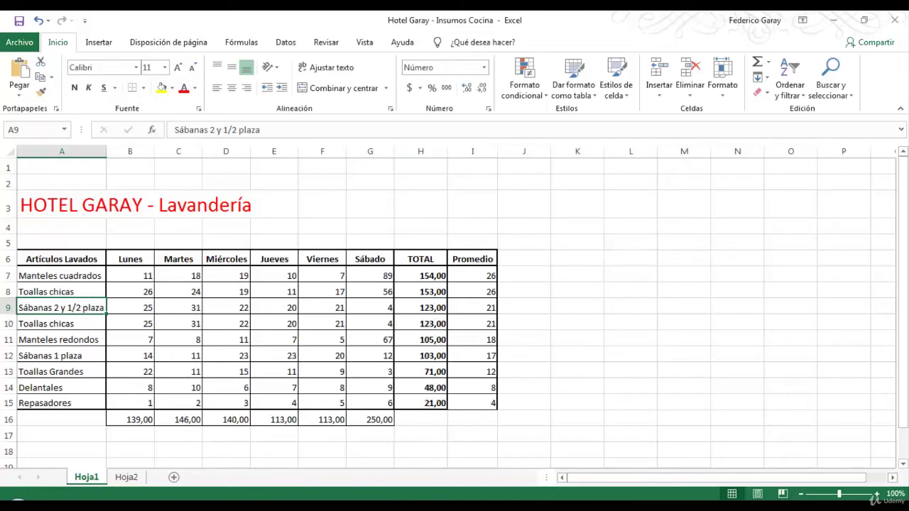
left_click(61, 323)
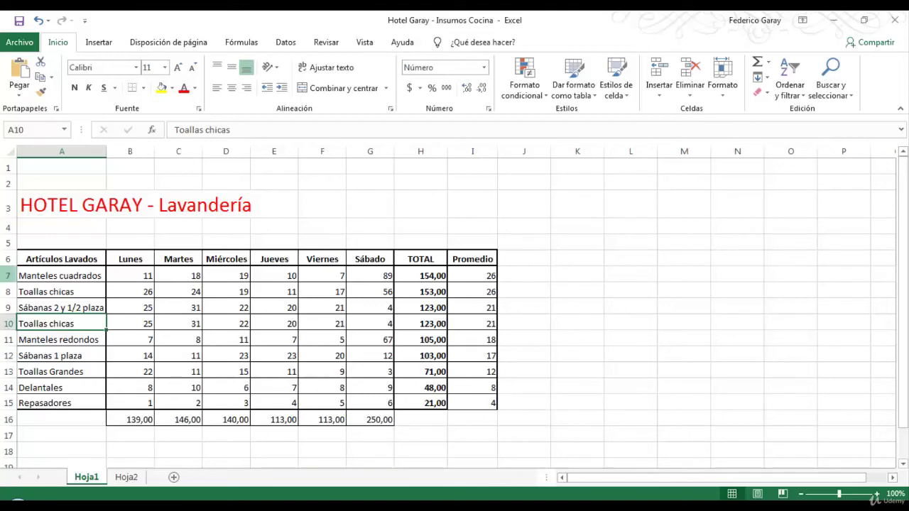
left_click_drag(8, 275, 9, 403)
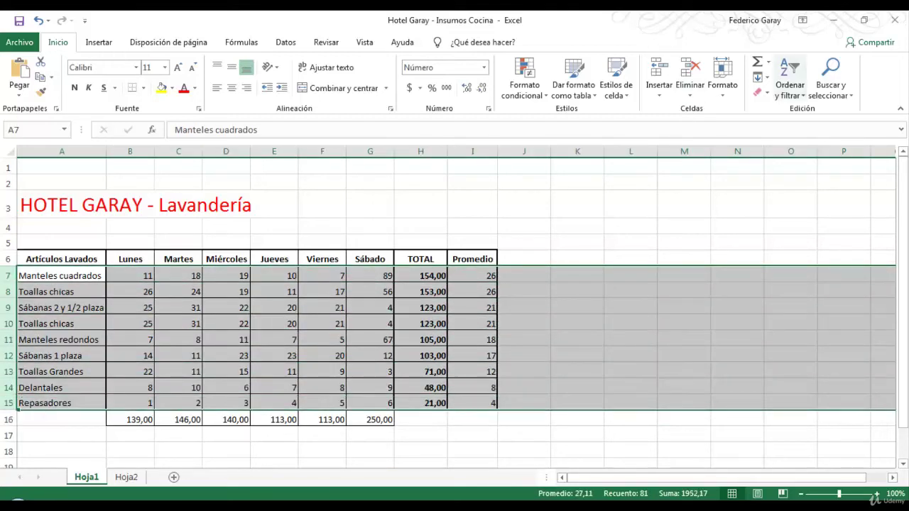
- Cancel the Ordenar dialog without sorting and select rows 6–15, including the header row
left_click(789, 74)
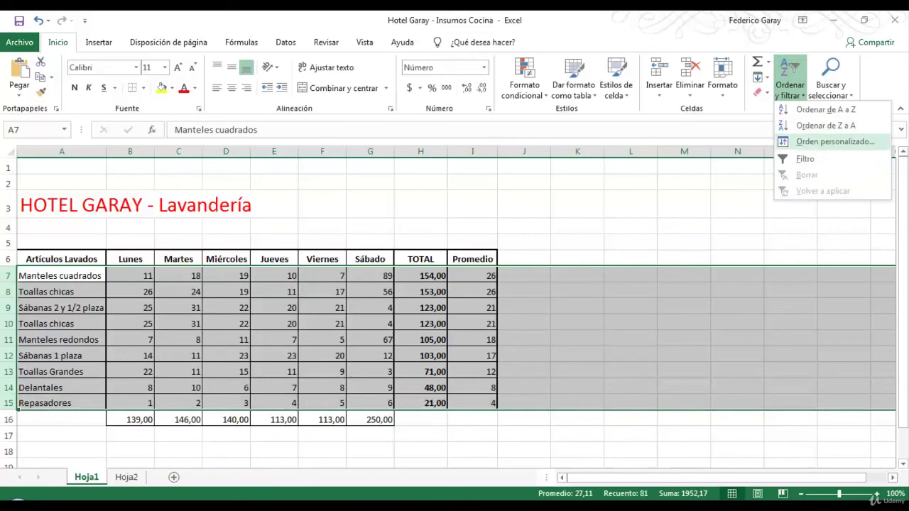
left_click(813, 140)
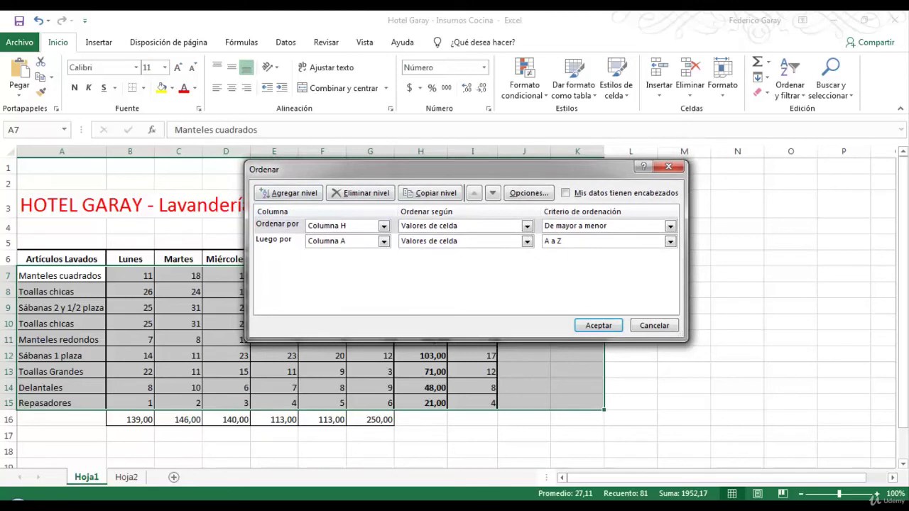
left_click(273, 240)
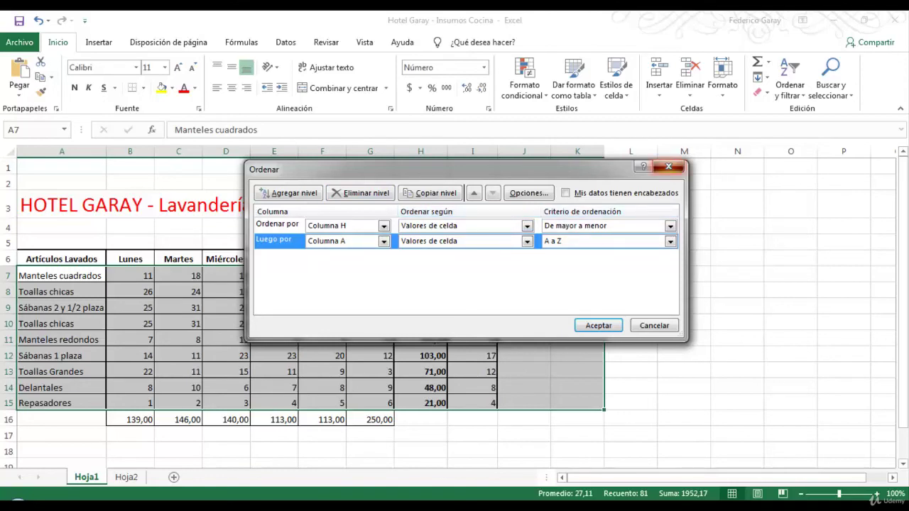
left_click(668, 167)
left_click_drag(9, 259, 8, 404)
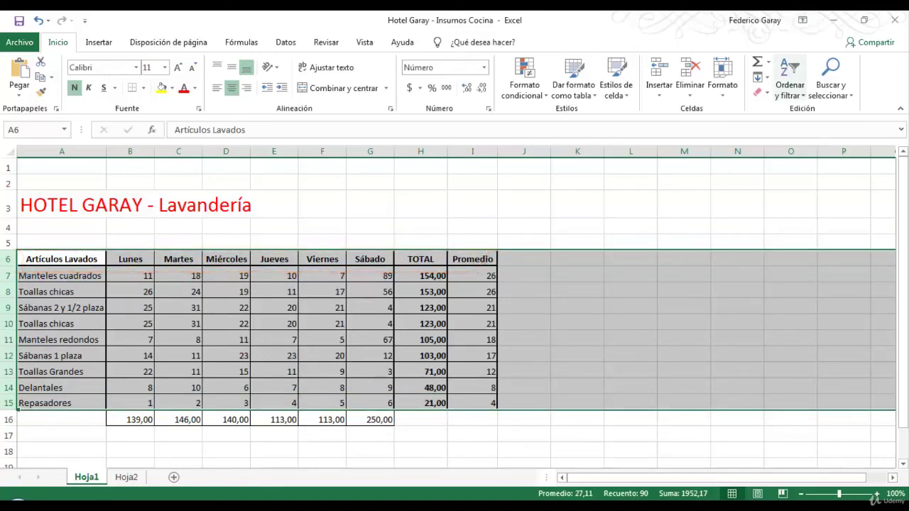
- Tick 'My data has headers' in Custom Sort and apply the TOTAL, then Artículos Lavados sort
left_click(789, 85)
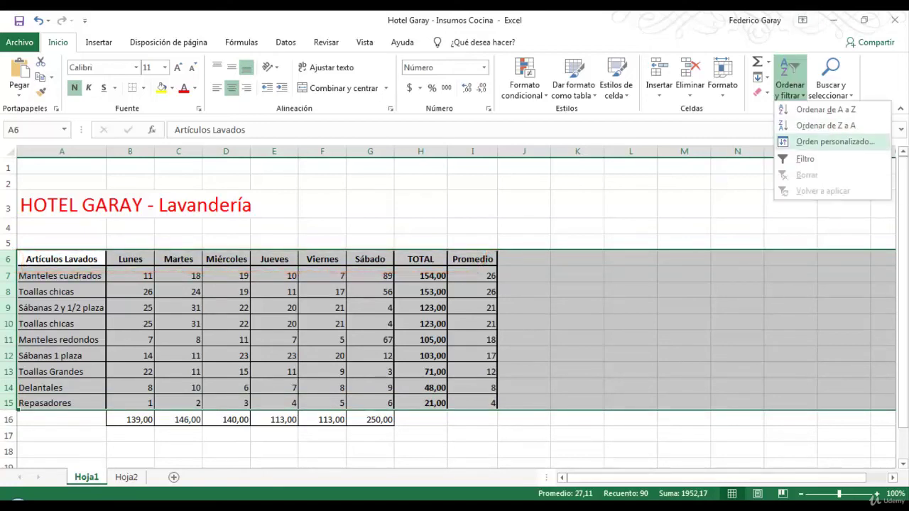
left_click(831, 141)
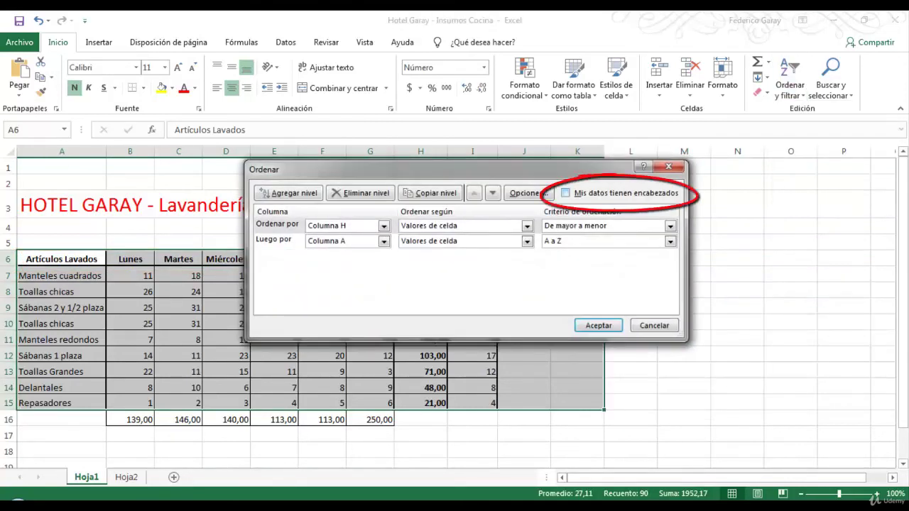
left_click(565, 193)
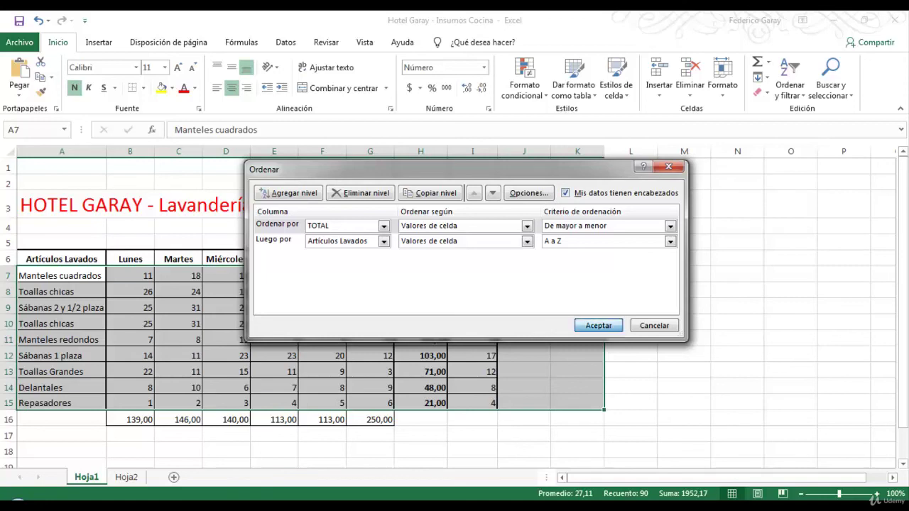
left_click(598, 326)
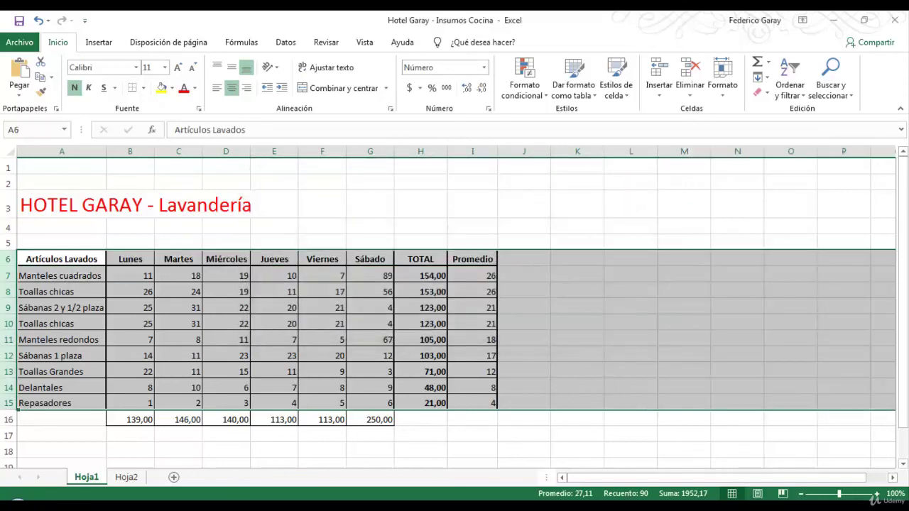